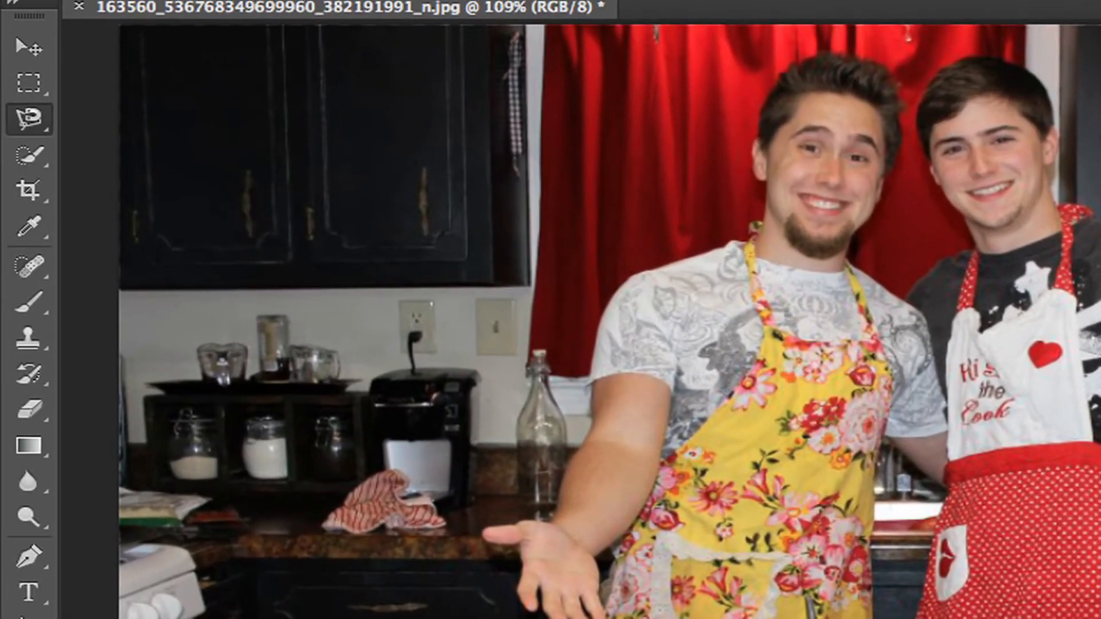
Trace the outline of both men in aprons with the Magnetic Lasso tool and close it into a selection.
click(54, 120)
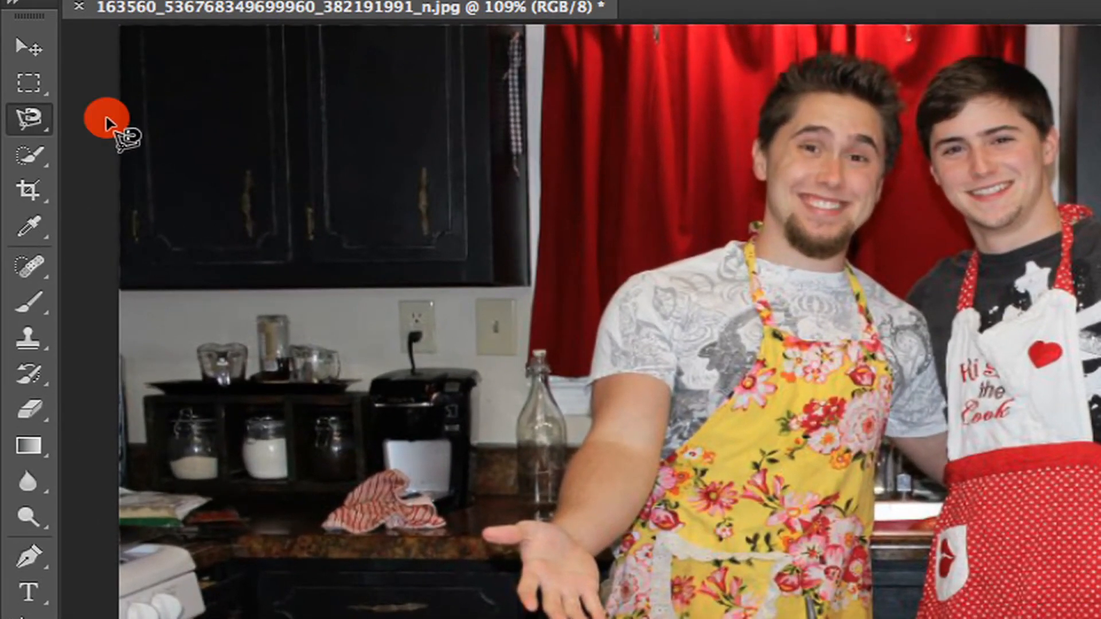
click(35, 119)
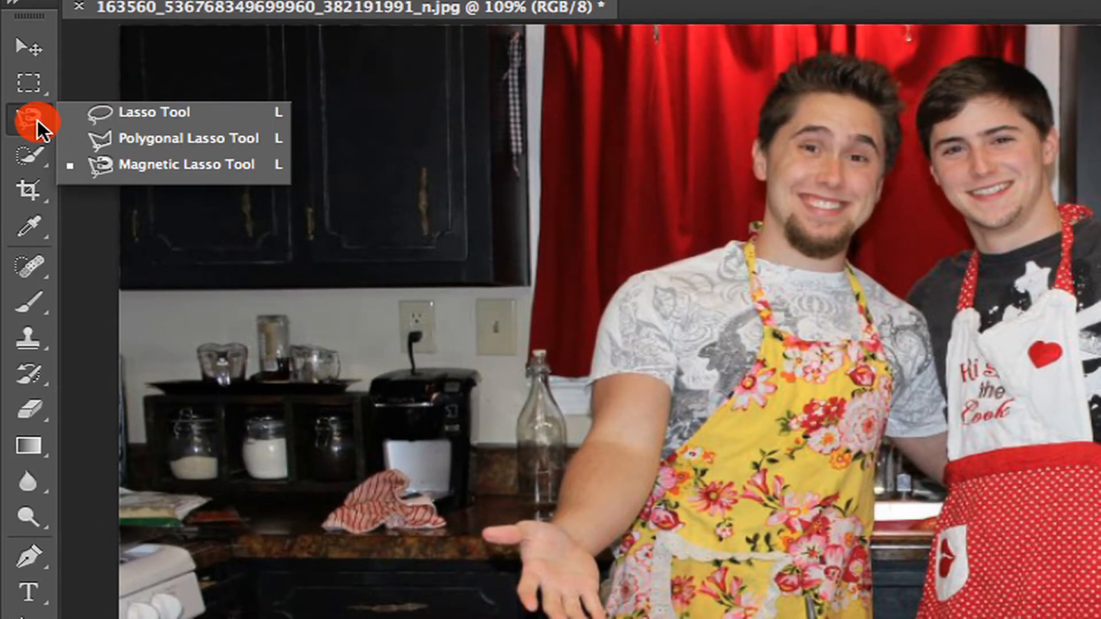
mouse_move(39, 119)
mouse_down()
mouse_move(111, 138)
mouse_move(109, 161)
mouse_up()
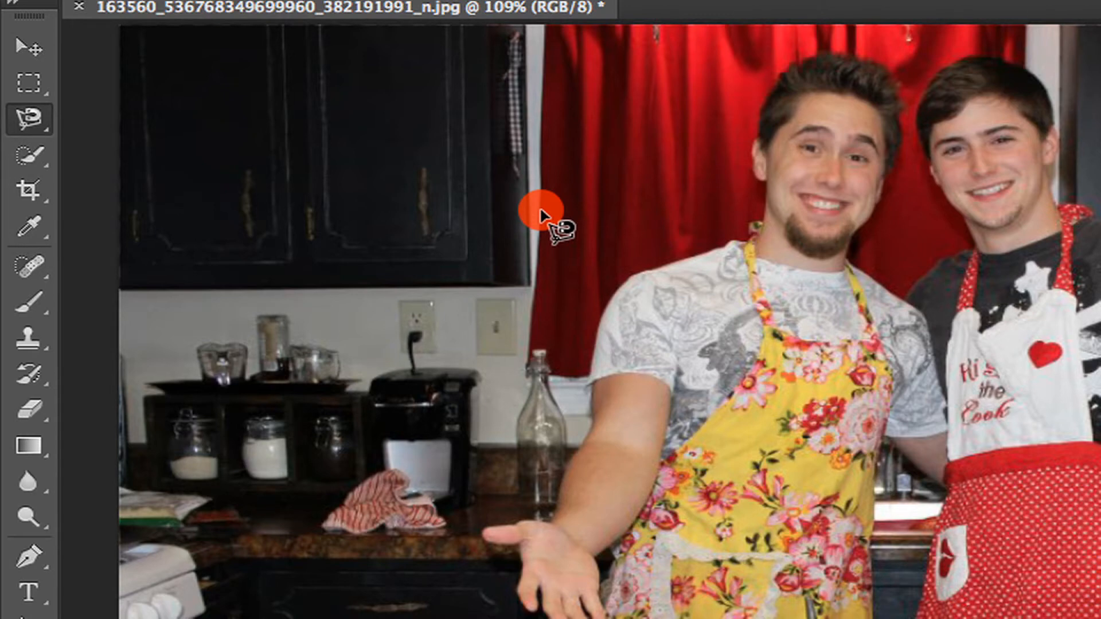
scroll(540, 214, up, 4)
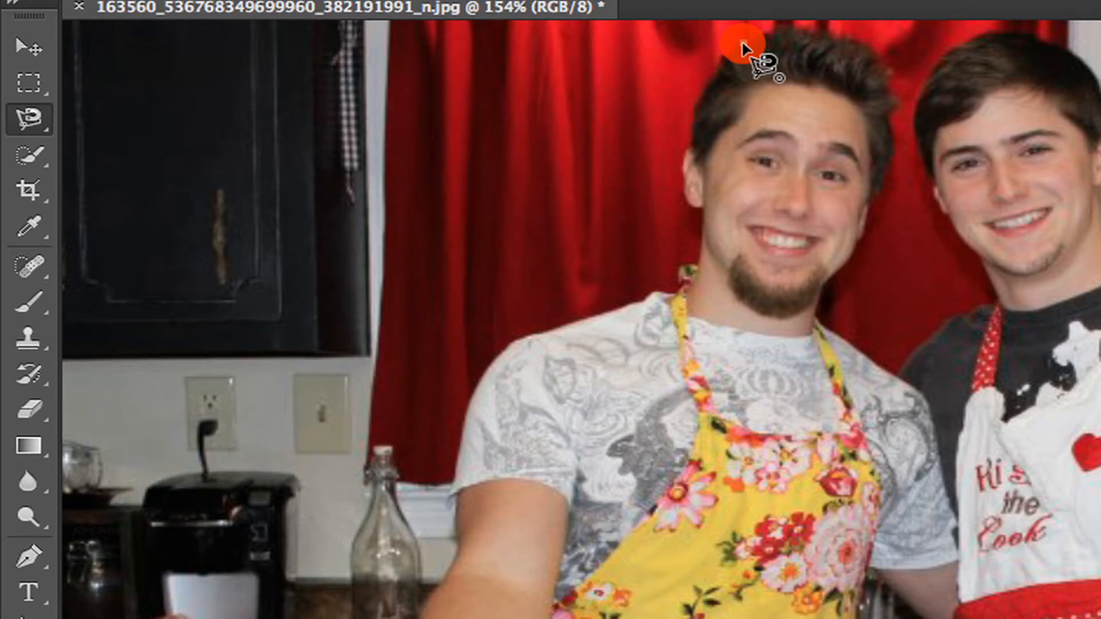
click(743, 46)
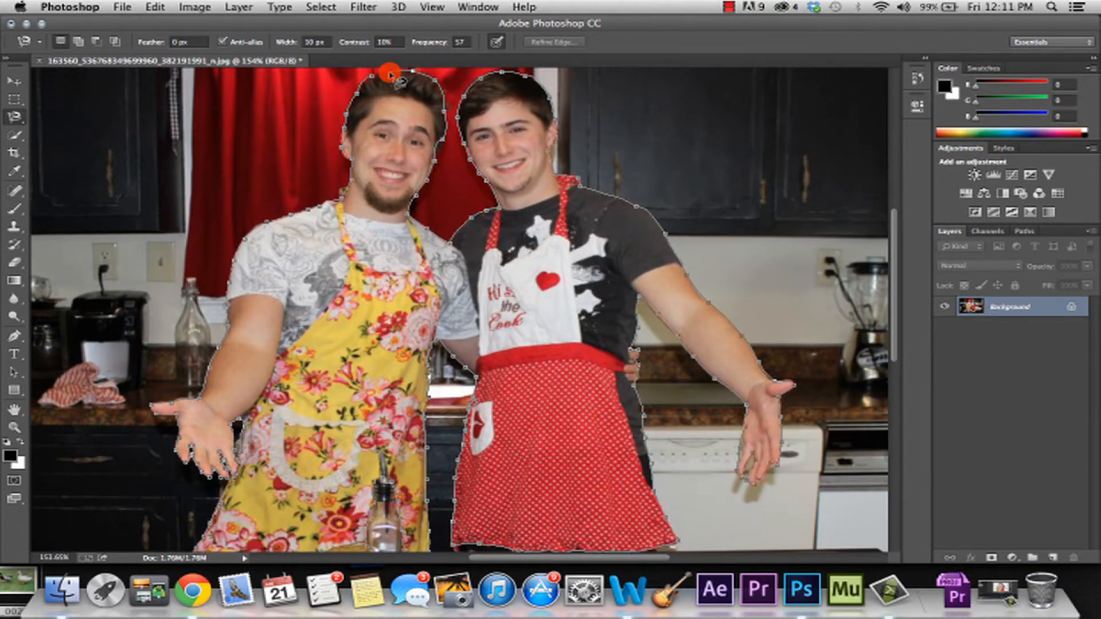
click(371, 77)
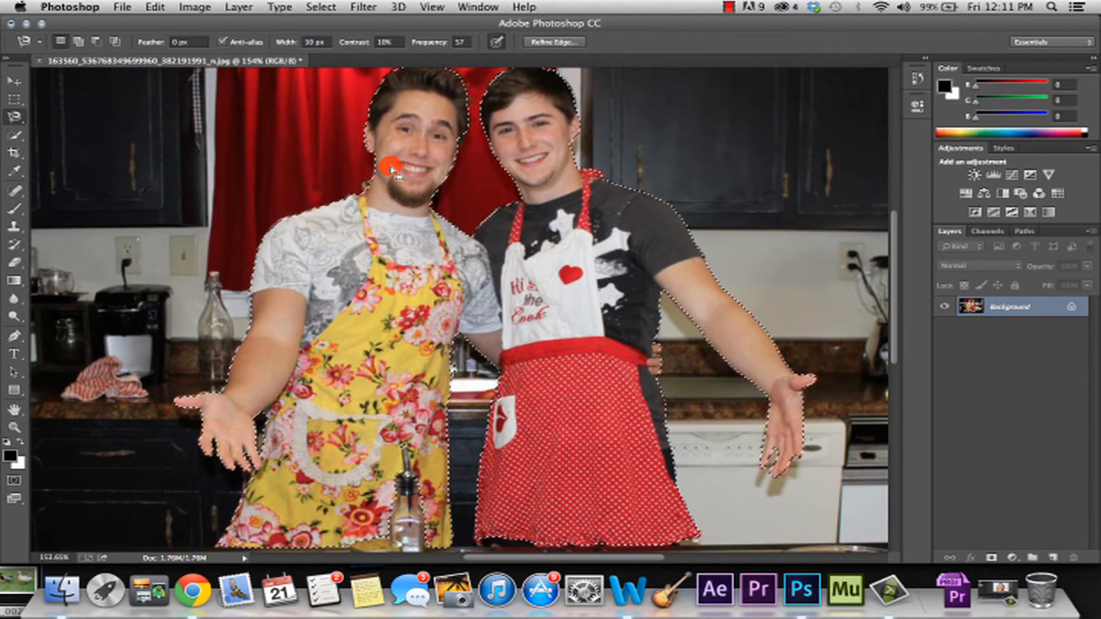
Start Refine Edge on the selection of the two men and set Smooth to 22.
right_click(410, 291)
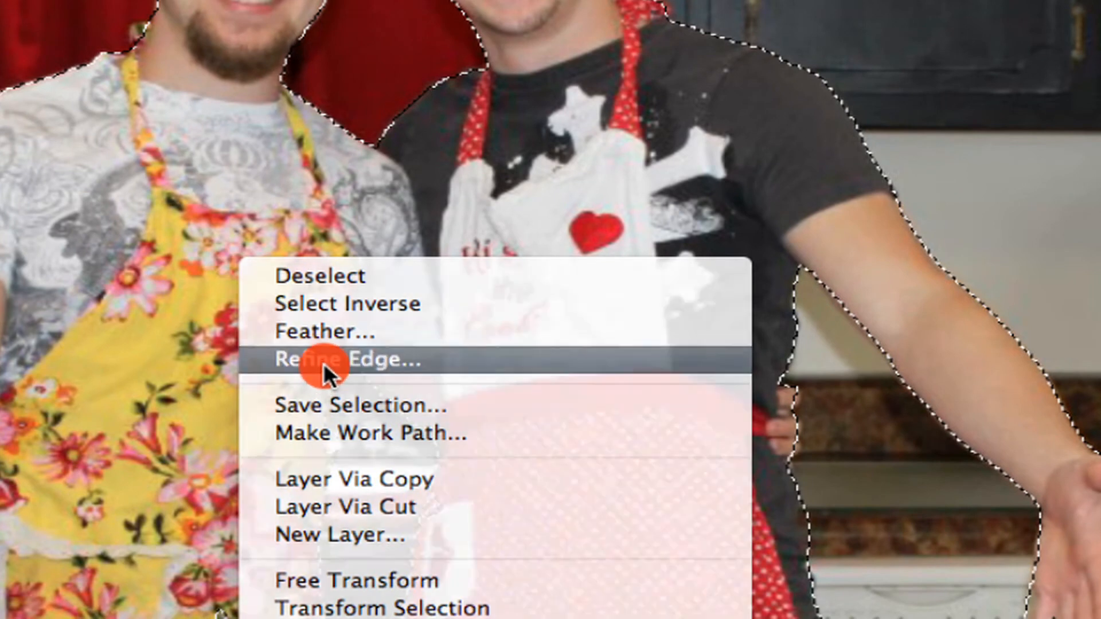
click(323, 362)
scroll(325, 367, up, 1)
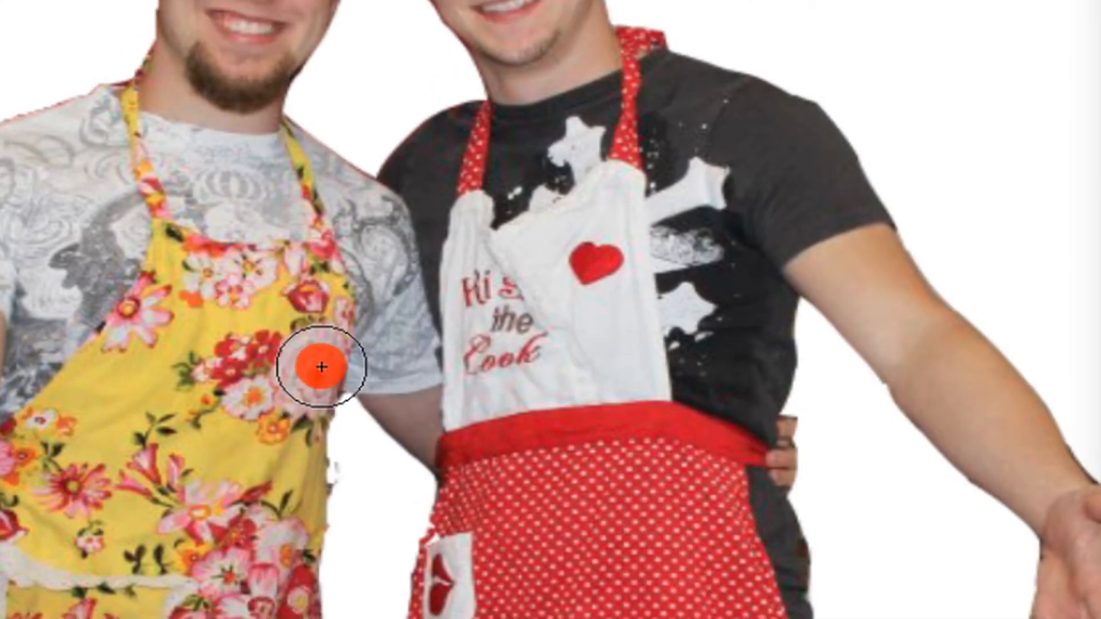
scroll(321, 367, down, 1)
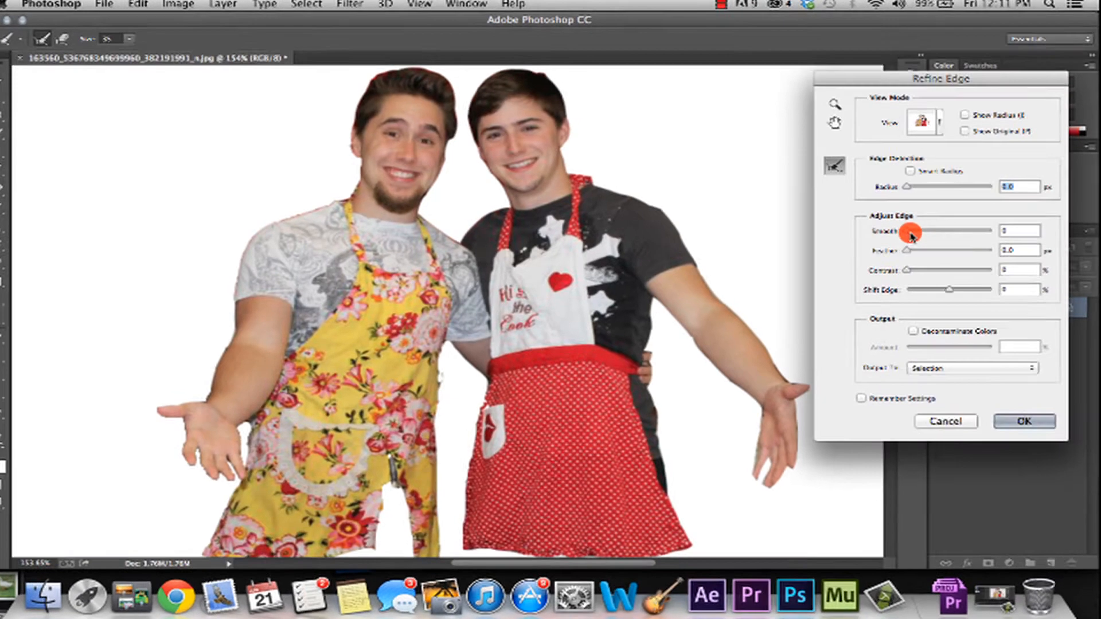
drag(911, 232, 918, 232)
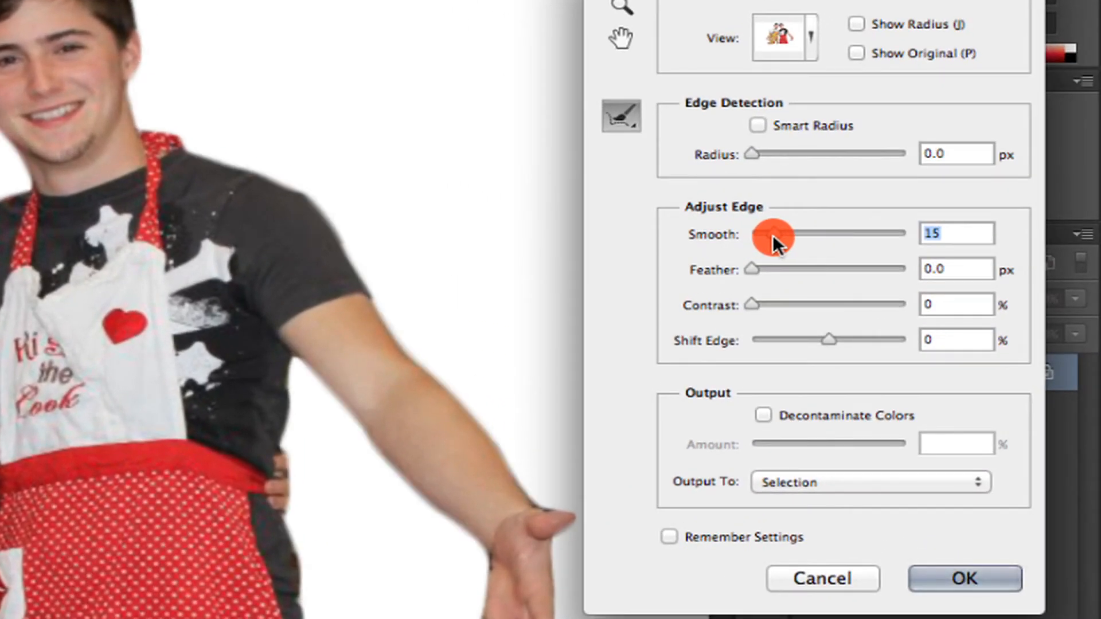
drag(773, 235, 783, 233)
Set Feather to 2.2 px, Contrast to 7%, Shift Edge to -4% and Radius to 0.3 px, and apply the refinement.
drag(765, 276, 789, 268)
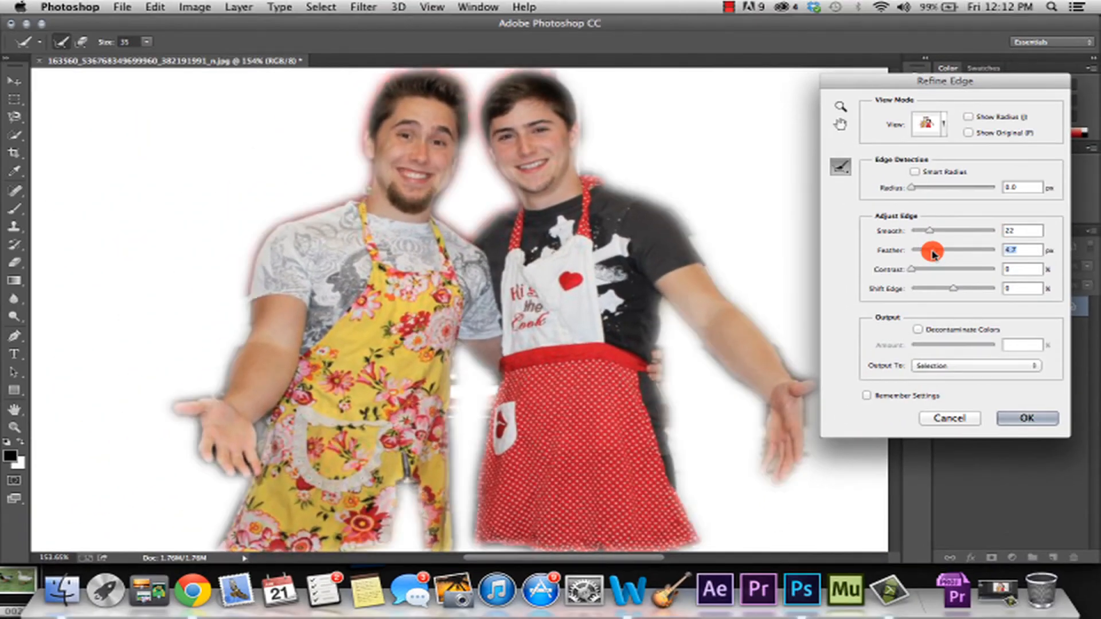
drag(933, 254, 944, 290)
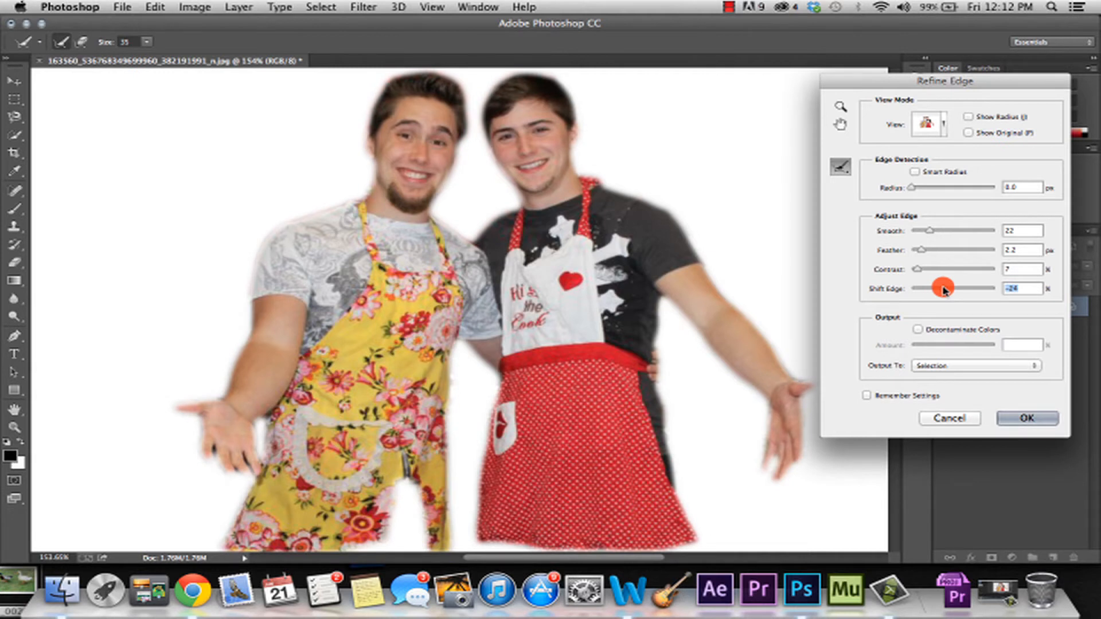
mouse_move(944, 291)
mouse_down()
mouse_move(895, 290)
mouse_move(936, 296)
mouse_up()
click(1032, 285)
drag(923, 299, 952, 292)
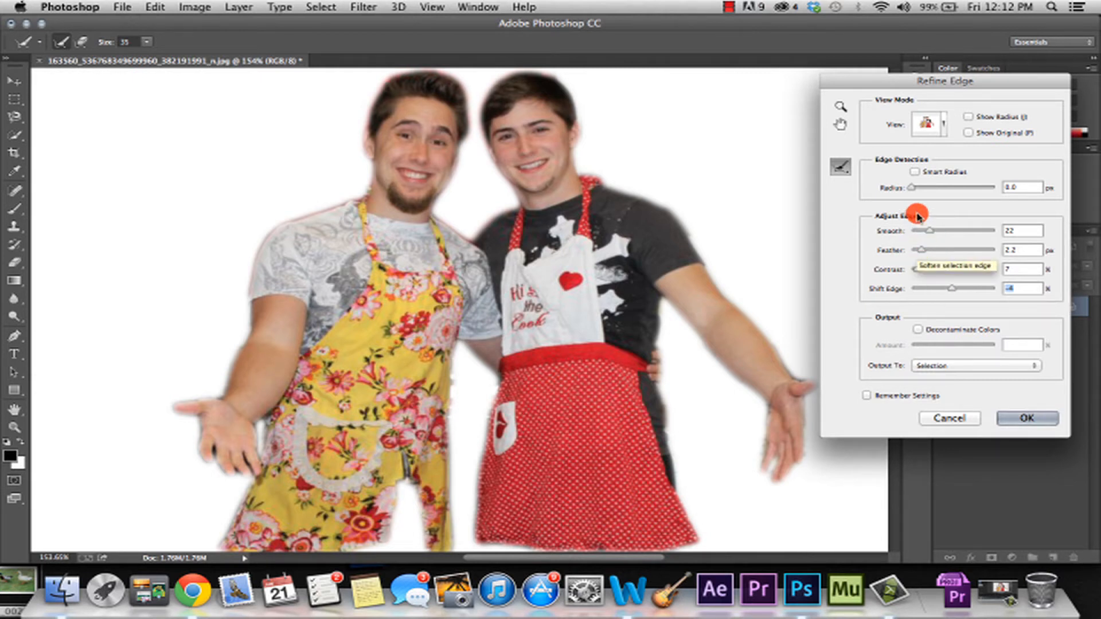
drag(907, 188, 914, 191)
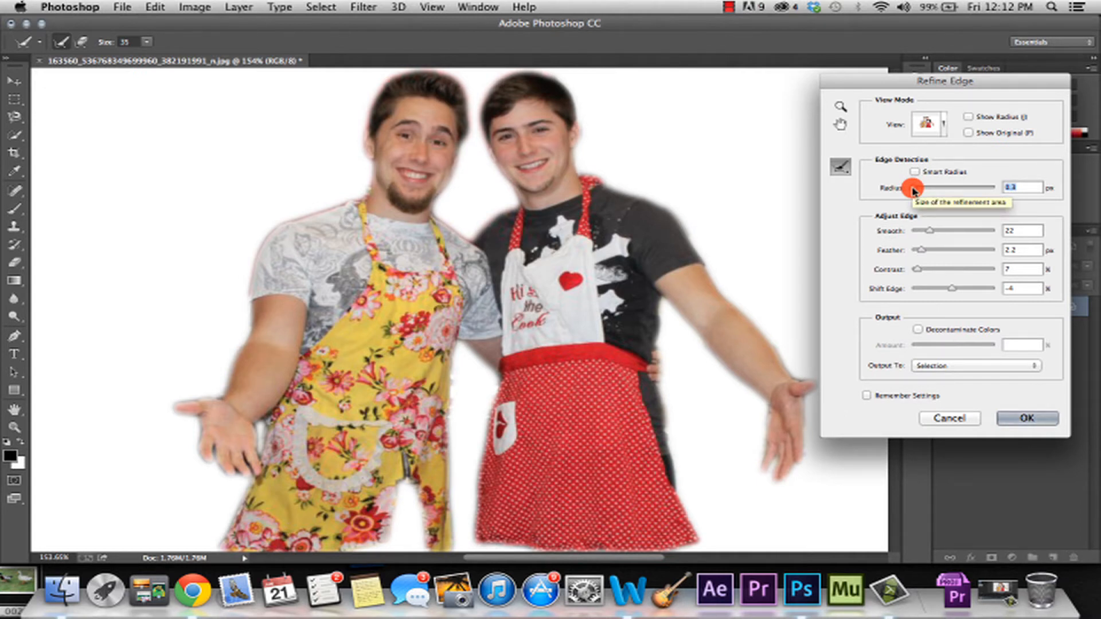
click(1037, 420)
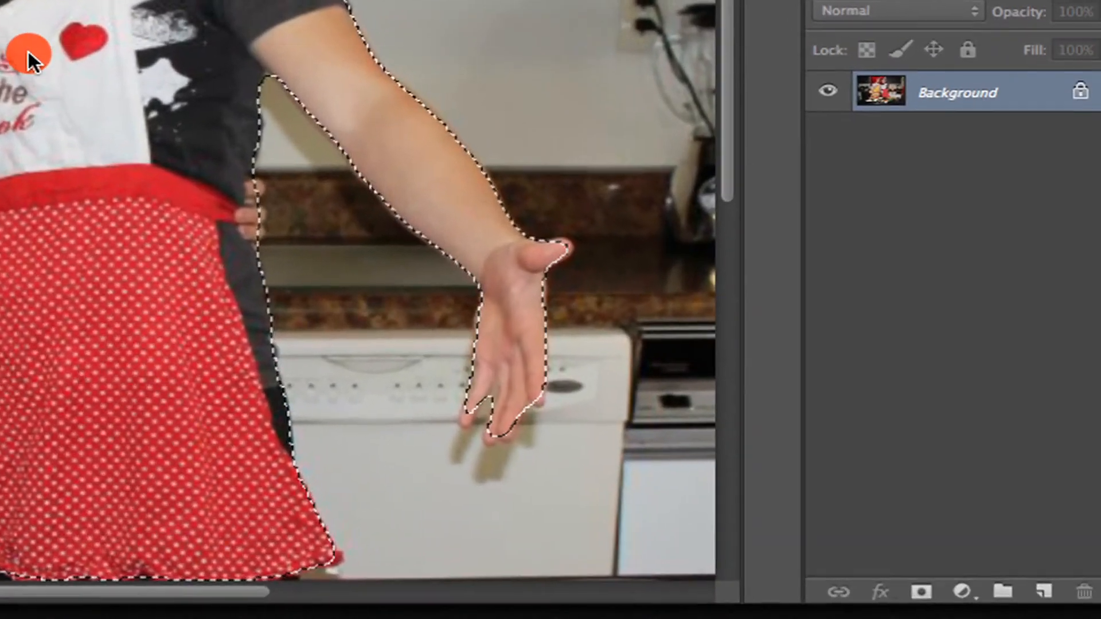
Cut the selected men onto a new layer with Layer Via Cut and hide the Background layer.
right_click(25, 49)
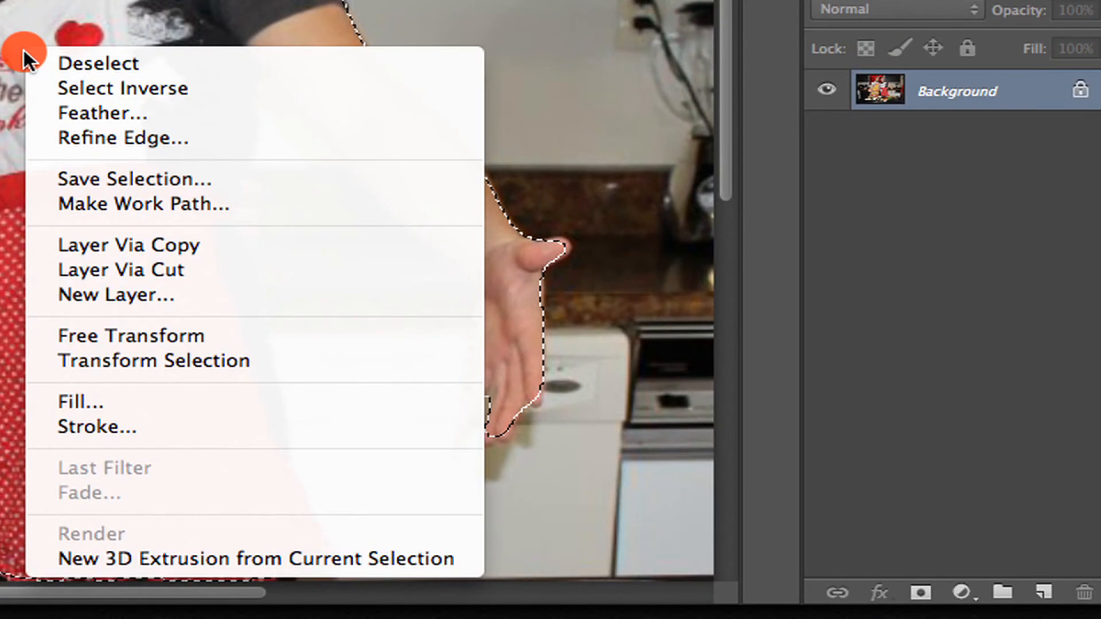
click(137, 270)
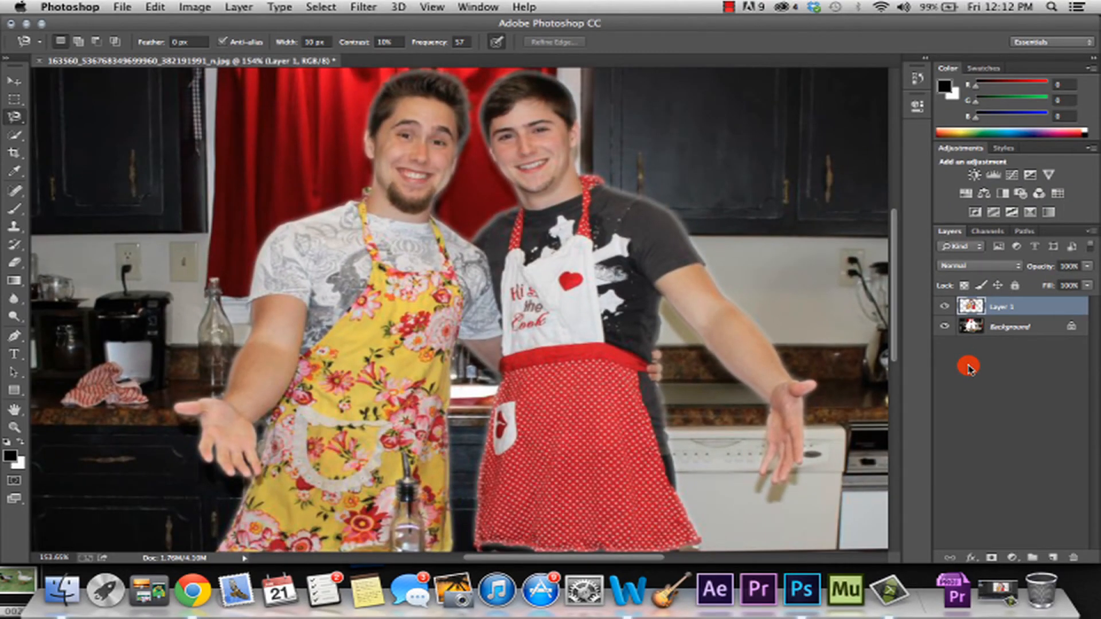
click(944, 326)
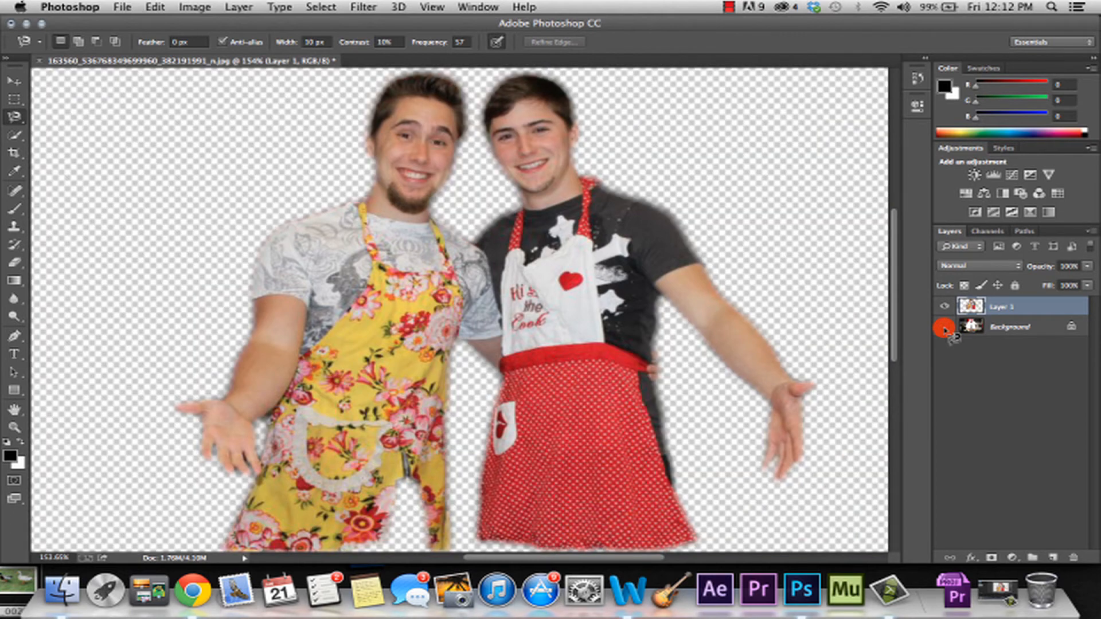
scroll(589, 399, down, 2)
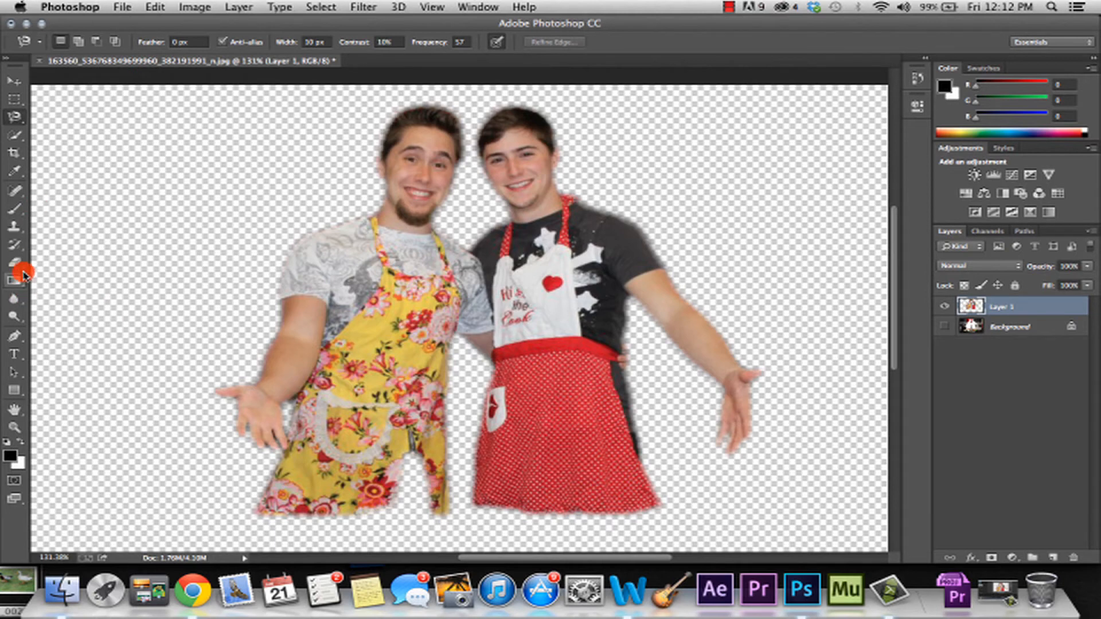
Crop the image closely around the two men, from above their heads to just below their hands.
click(15, 152)
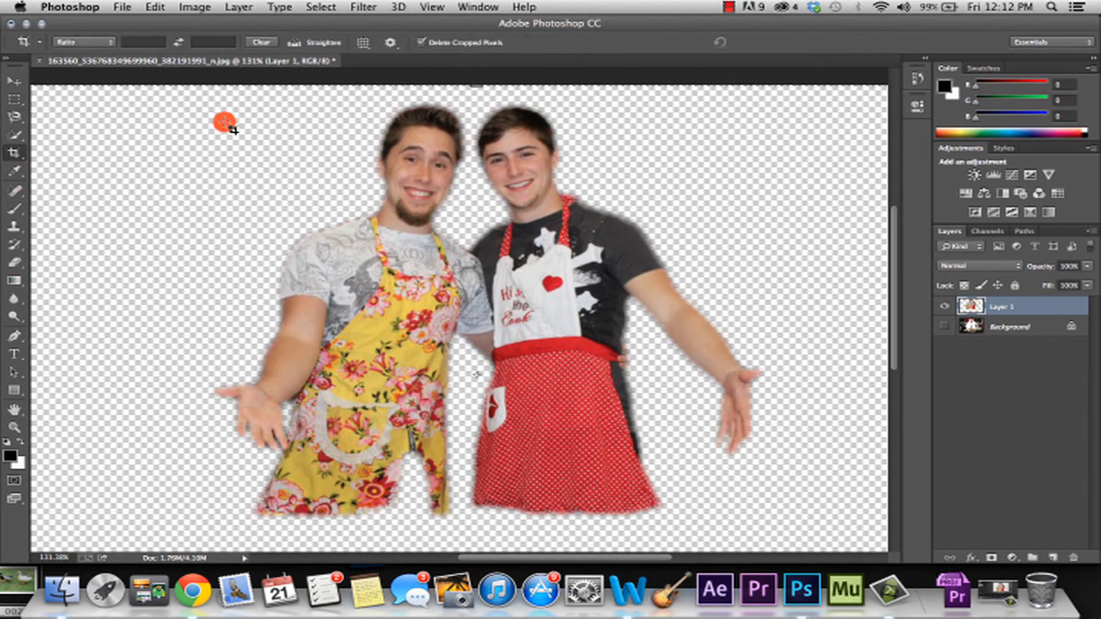
drag(207, 97, 767, 450)
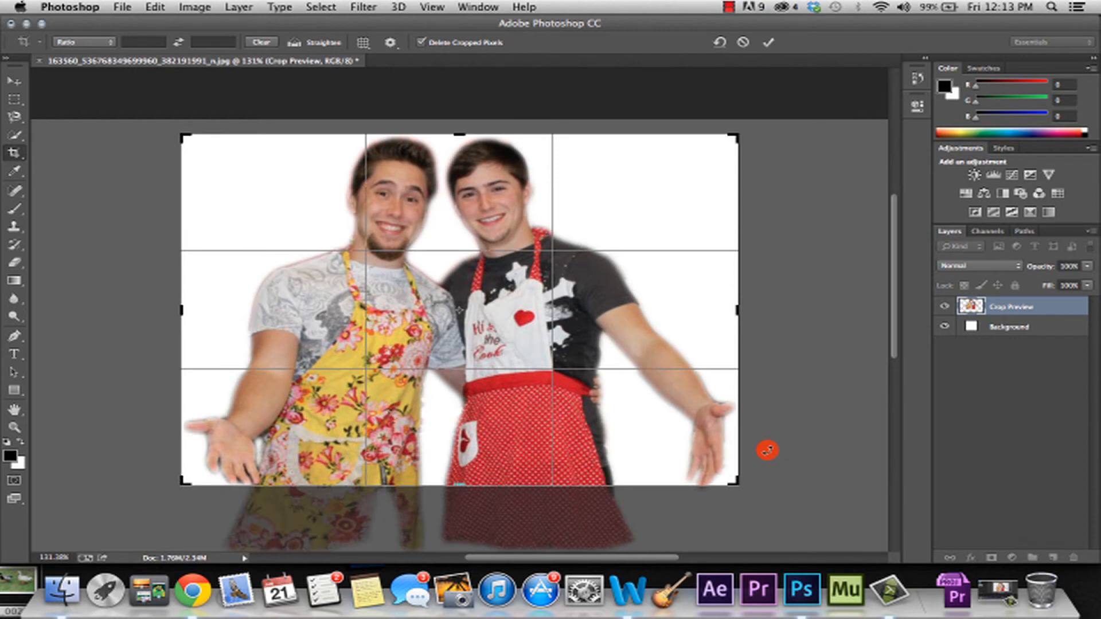
key(Return)
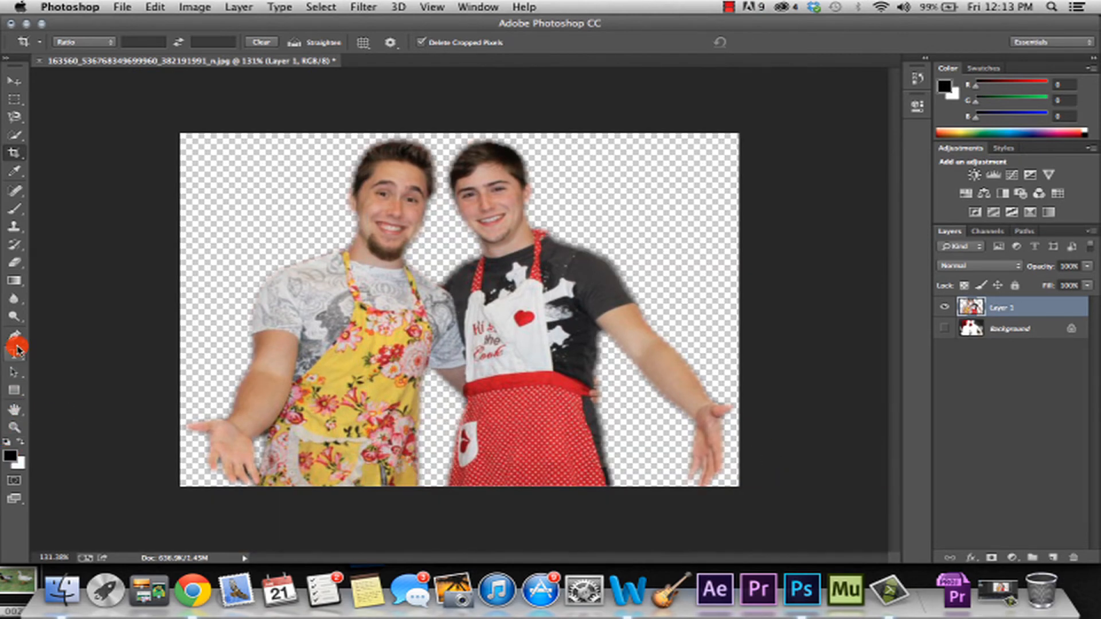
Try a linear rainbow gradient directly on the layer with the cut-out men and undo it.
click(16, 280)
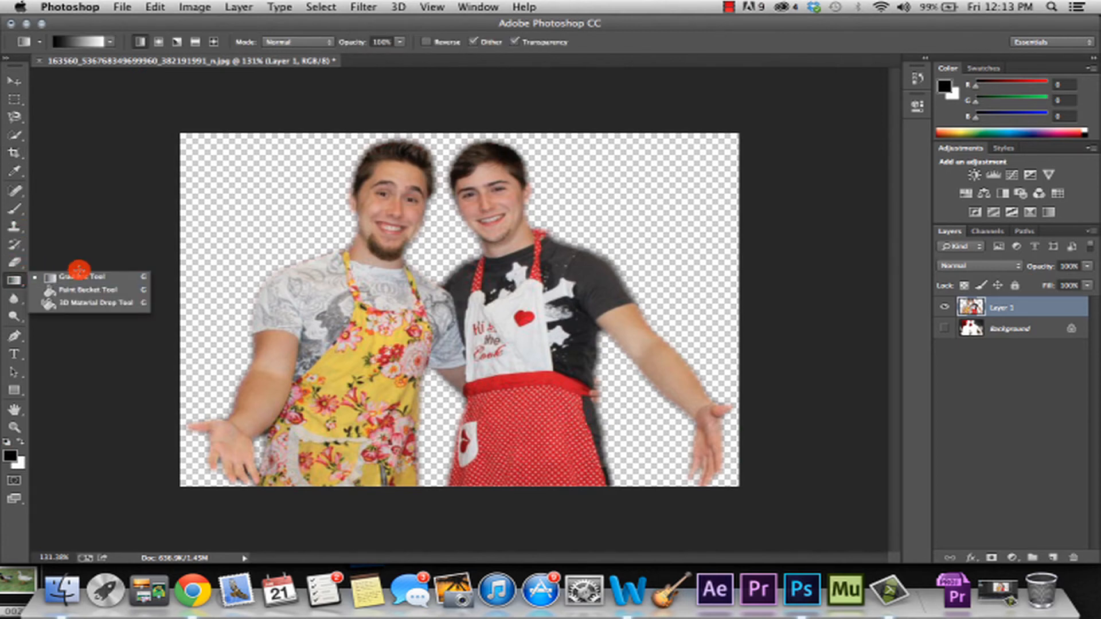
click(89, 42)
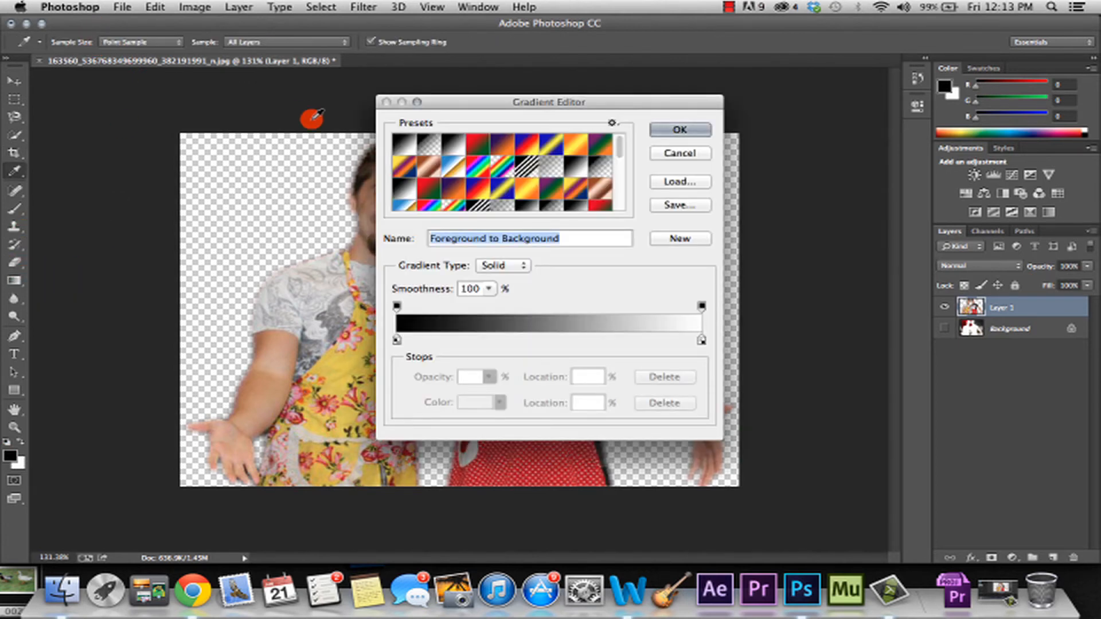
click(479, 172)
click(679, 130)
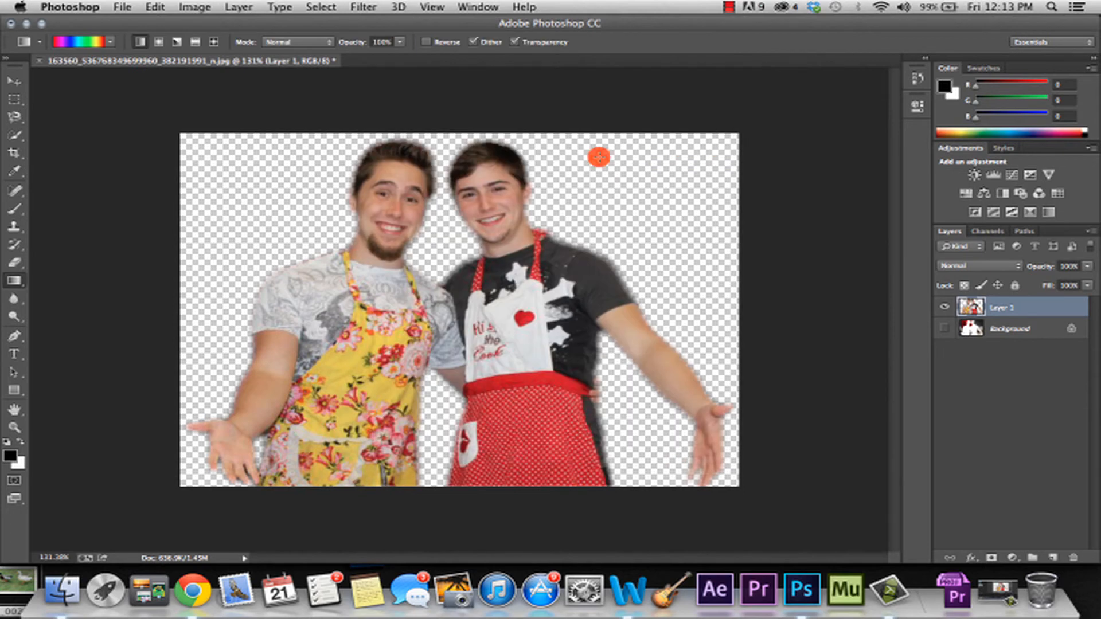
drag(319, 199, 712, 378)
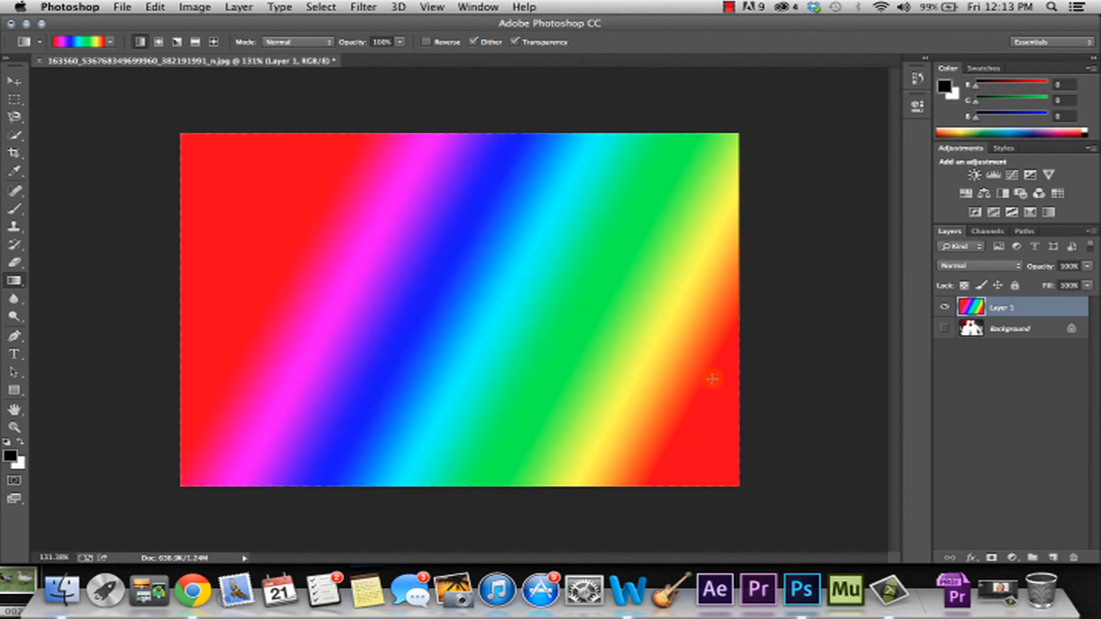
key(super+z)
Add a new layer beneath the cut-out men and fill it with a diagonal rainbow gradient.
click(1053, 557)
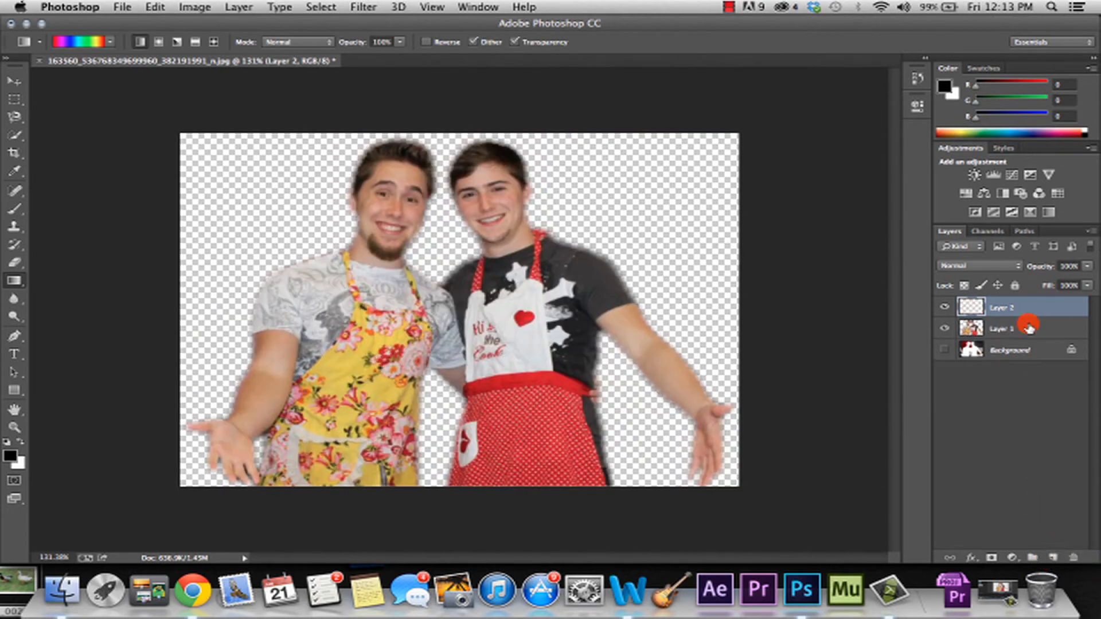
drag(1018, 310, 1018, 335)
drag(283, 162, 677, 353)
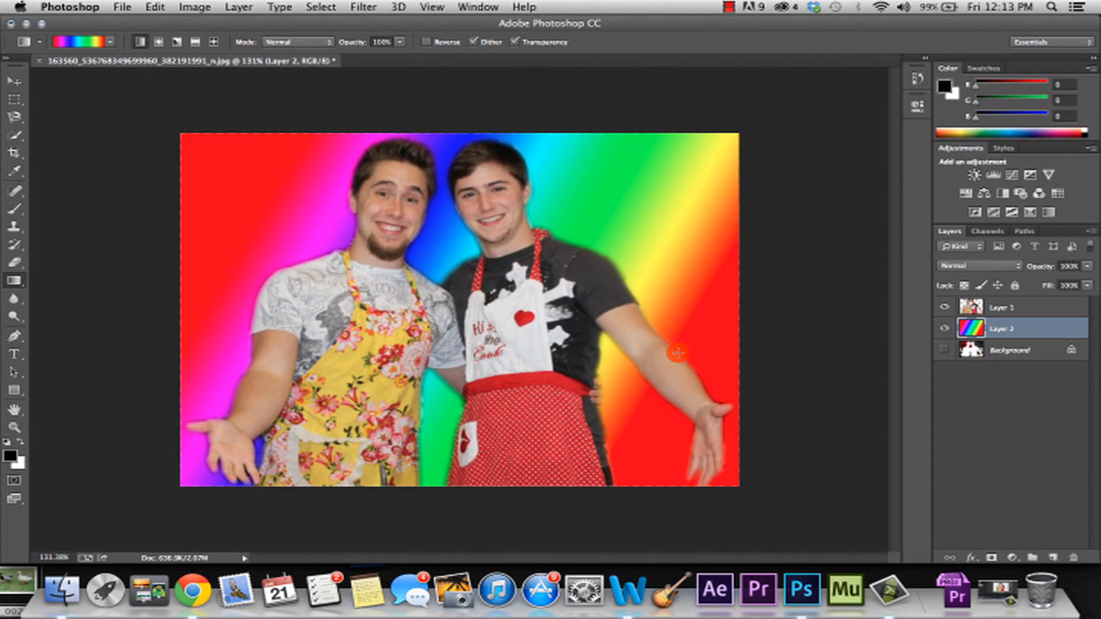
Replace the rainbow background on Layer 2 with a diagonal blue, yellow, blue gradient.
click(110, 41)
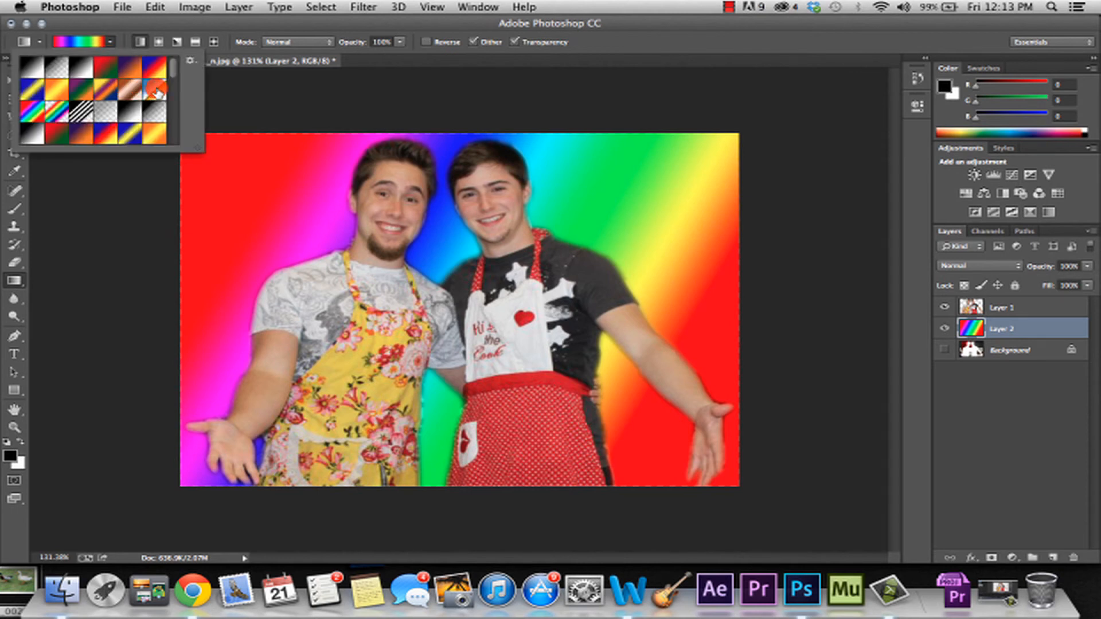
click(32, 89)
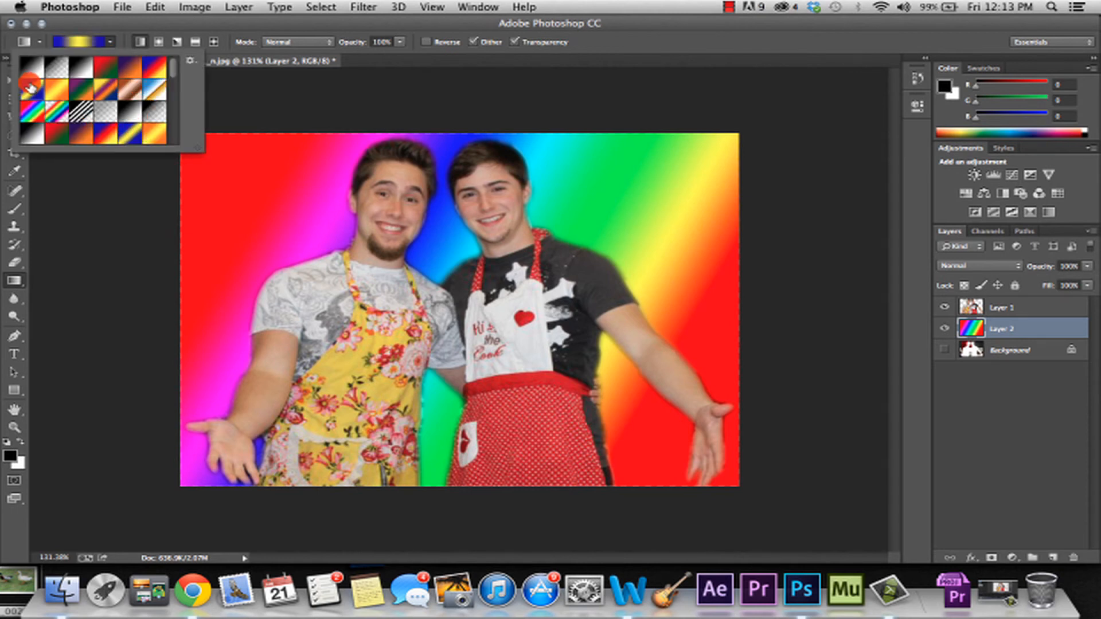
drag(211, 166, 620, 353)
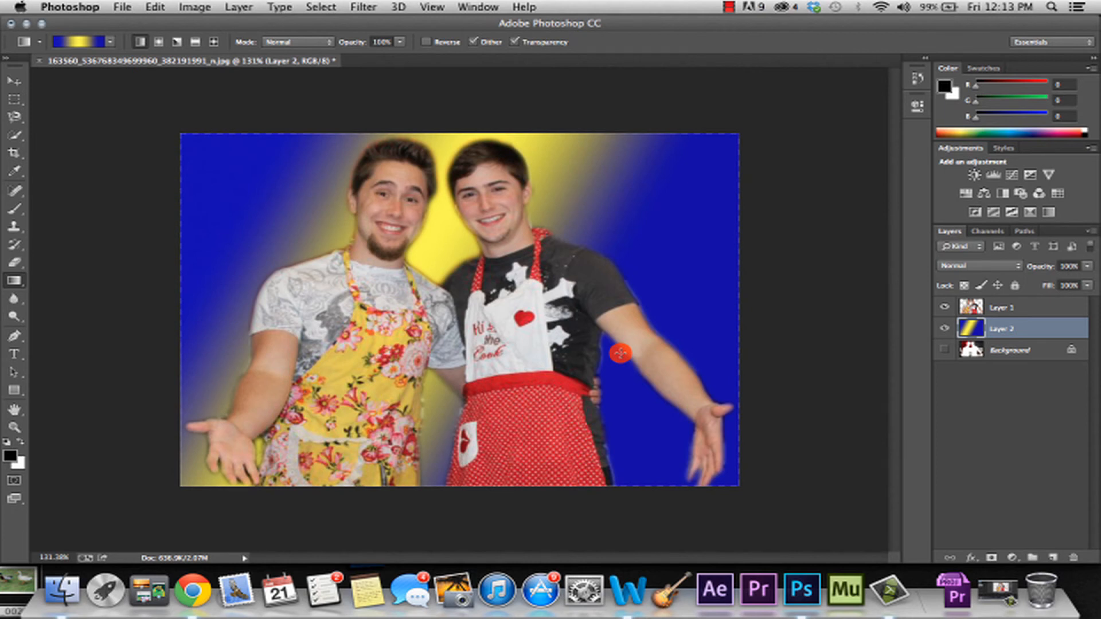
Hide the gradient layer, set up a Save As in PNG format, cancel it and show the gradient layer again.
click(944, 328)
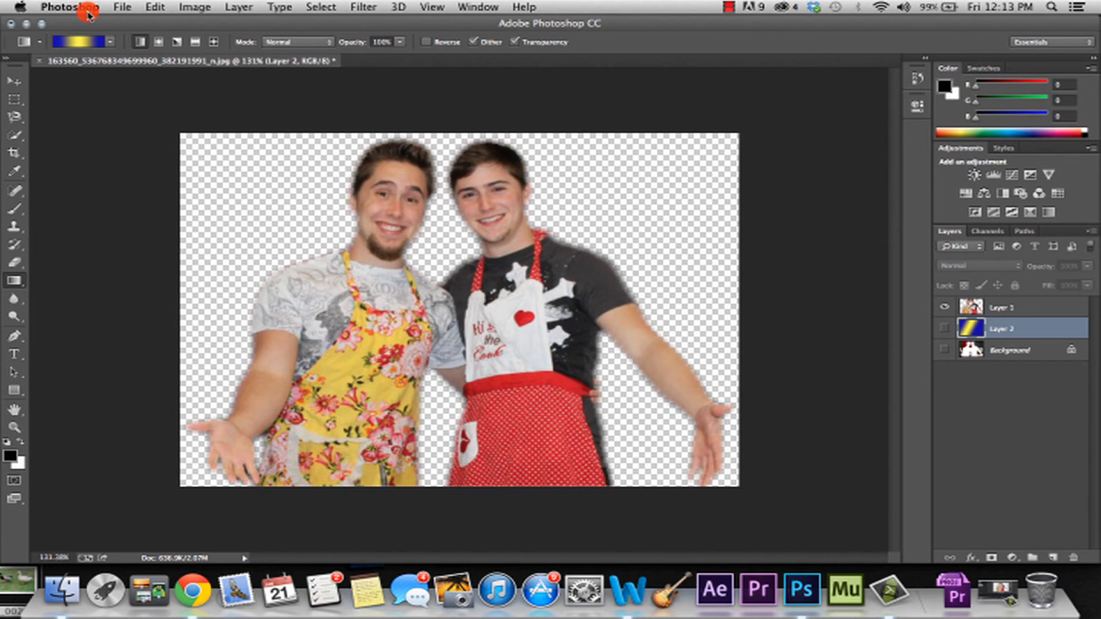
click(122, 7)
click(156, 168)
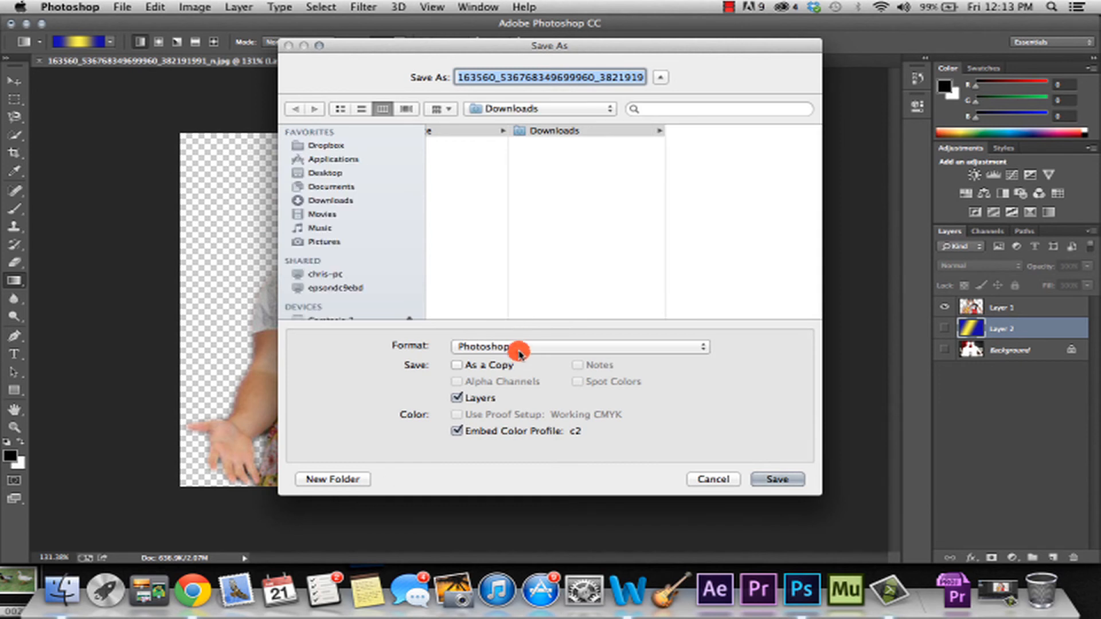
click(519, 347)
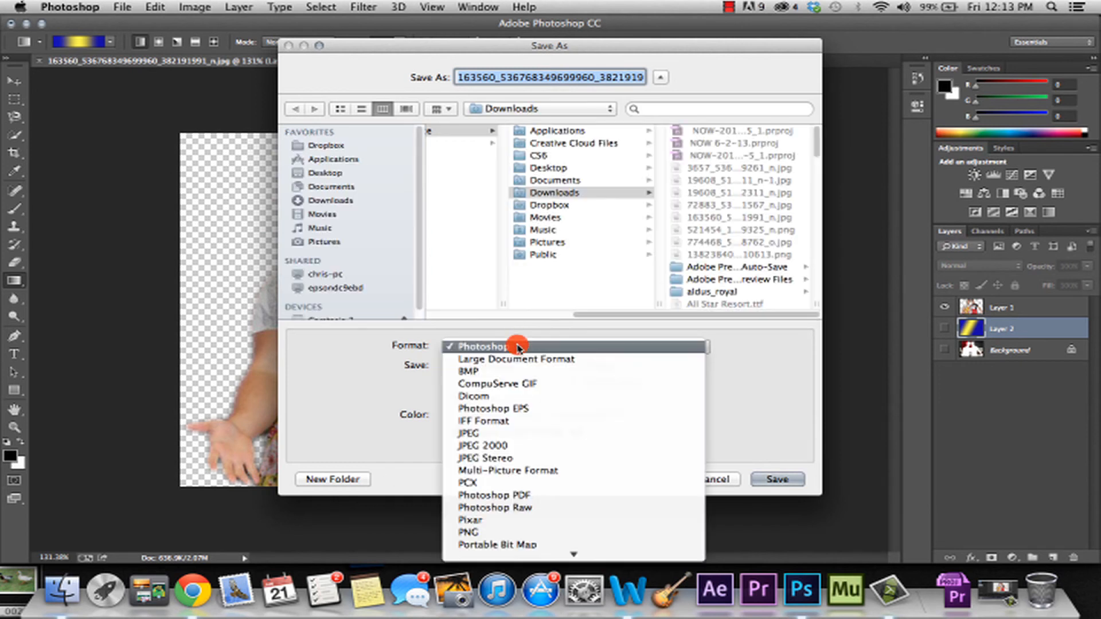
click(490, 532)
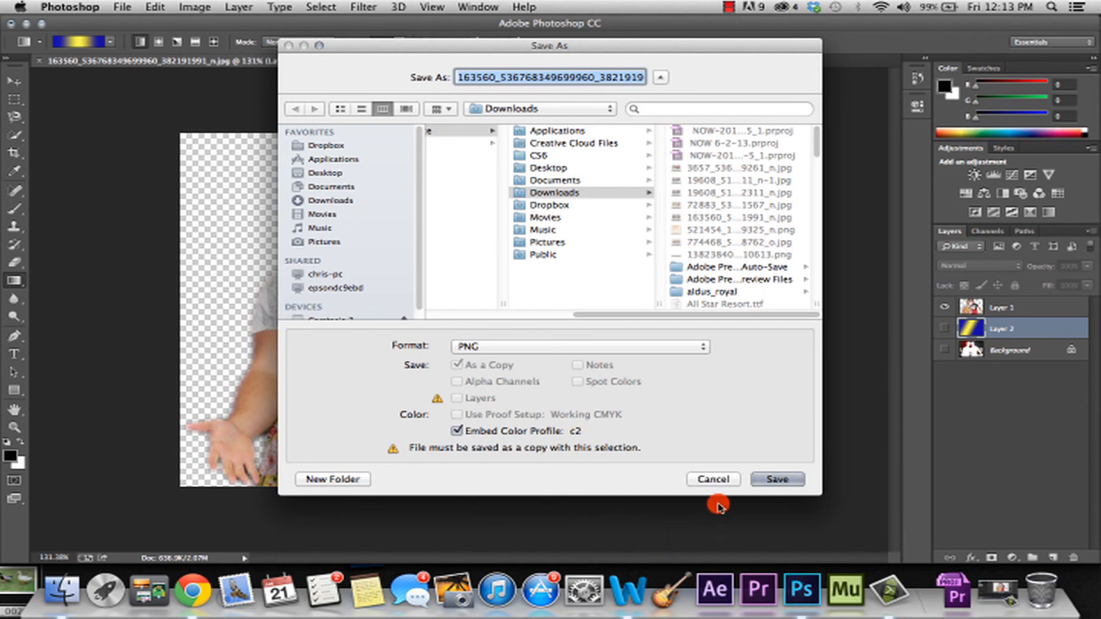
click(732, 478)
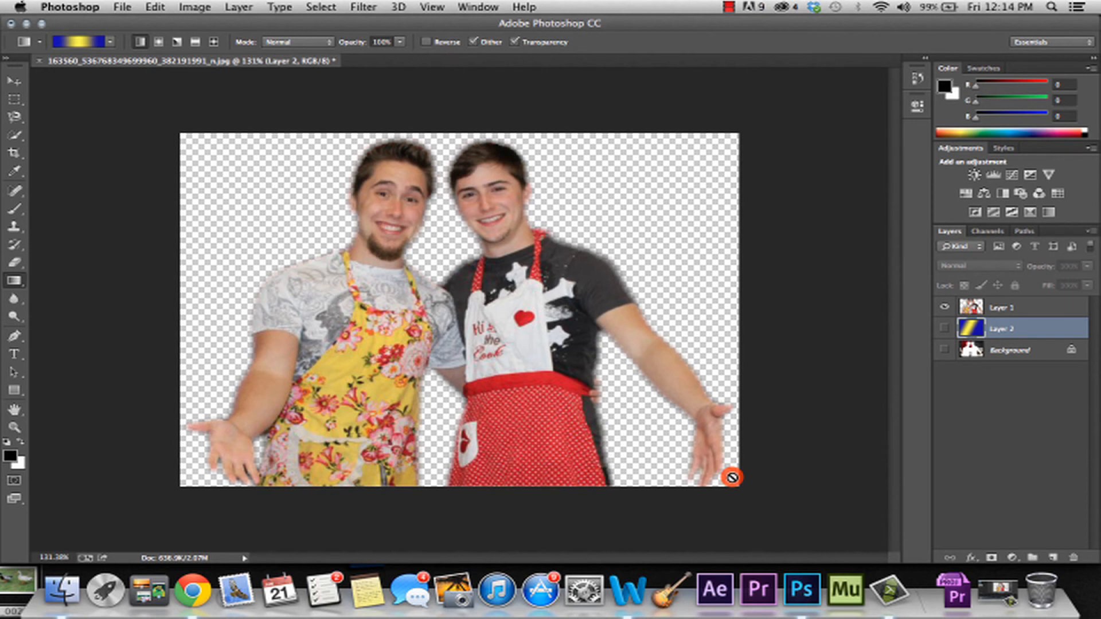
click(945, 329)
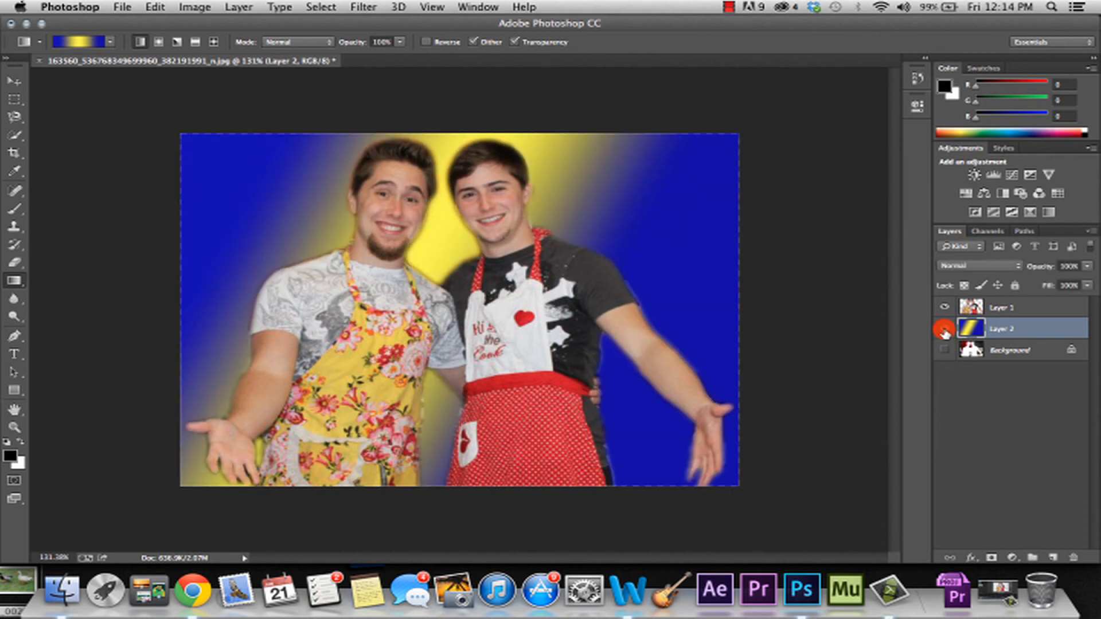